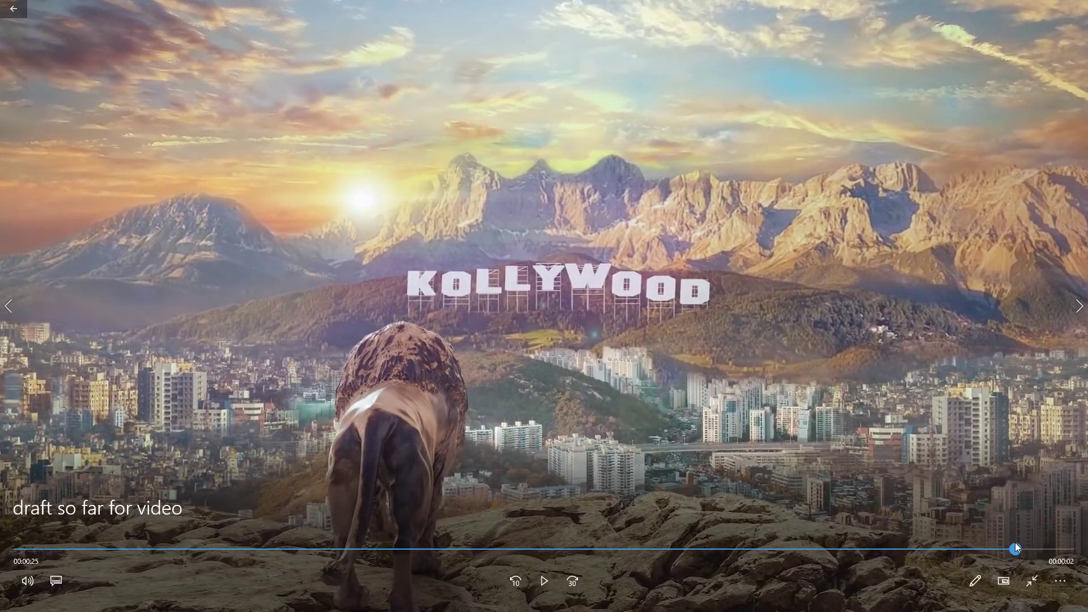
# Close the draft video and switch to Photoshop, bringing up the background2.psd document
pyautogui.click(1029, 581)
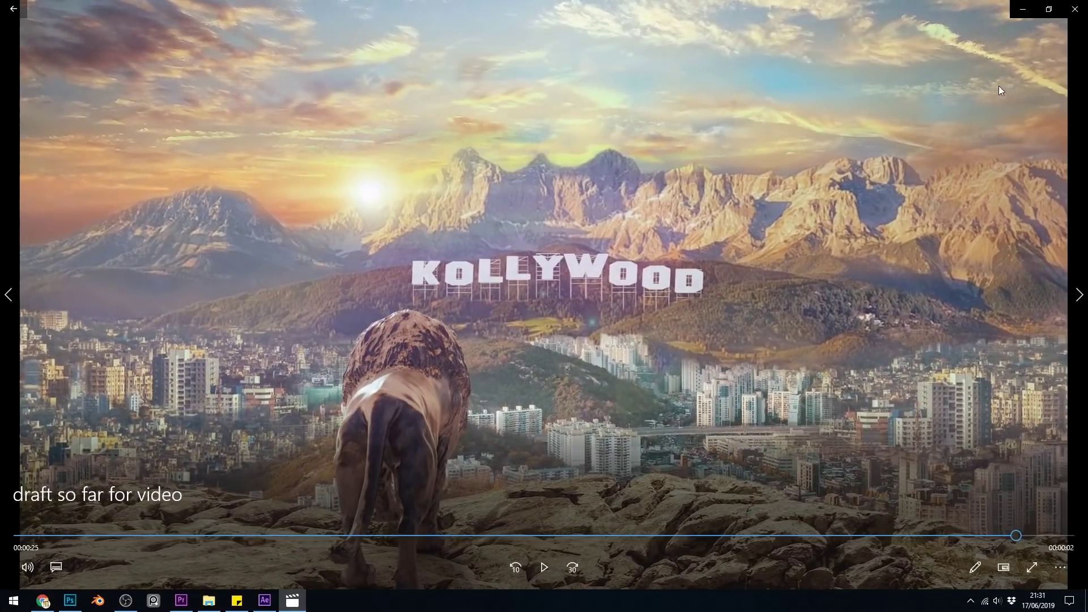
pyautogui.click(1075, 9)
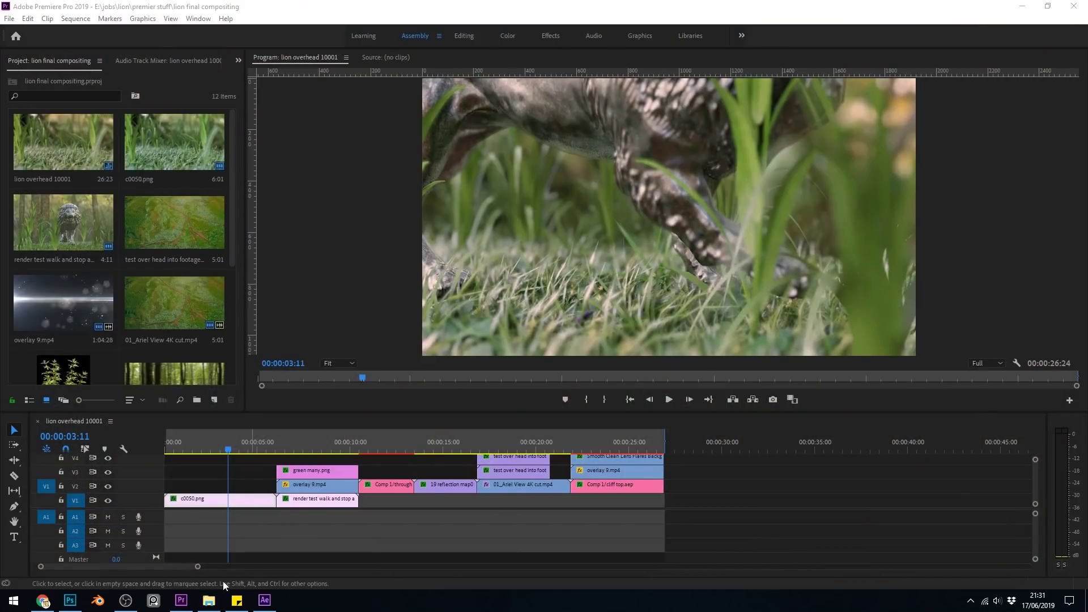
pyautogui.click(70, 600)
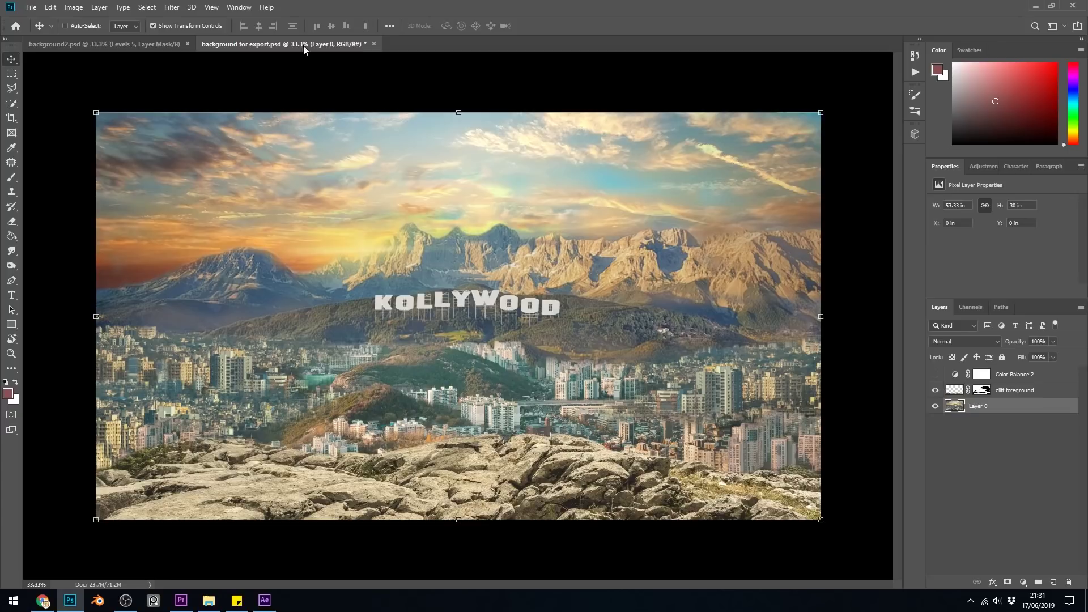
pyautogui.click(144, 41)
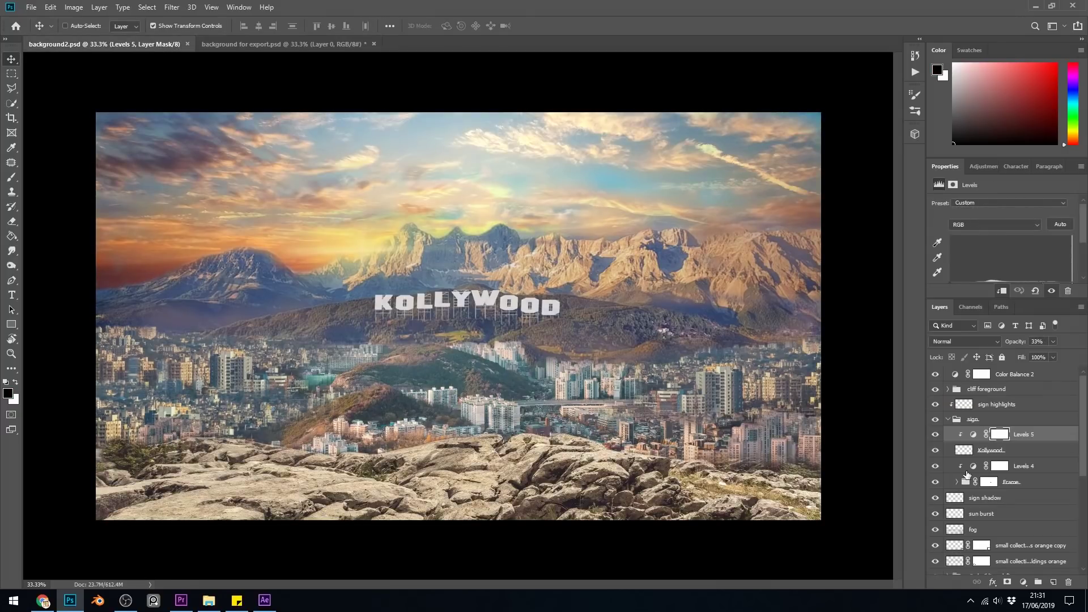
# Hide the Color Balance 2 adjustment and the cliff foreground group in background2.psd
pyautogui.scroll(-1, 1084, 428)
pyautogui.scroll(1, 1084, 428)
pyautogui.click(936, 374)
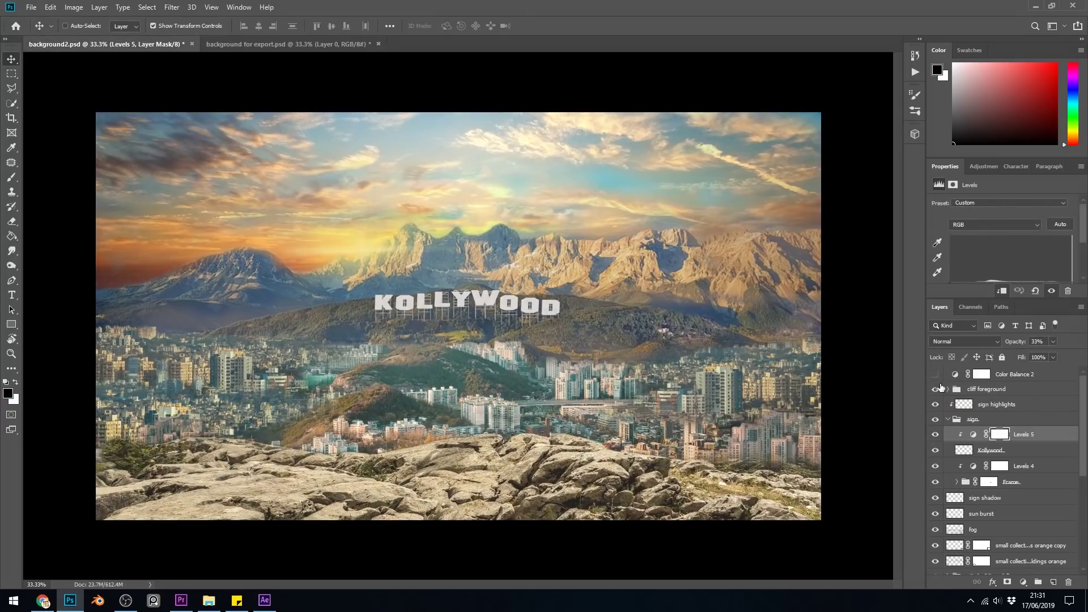
pyautogui.click(935, 390)
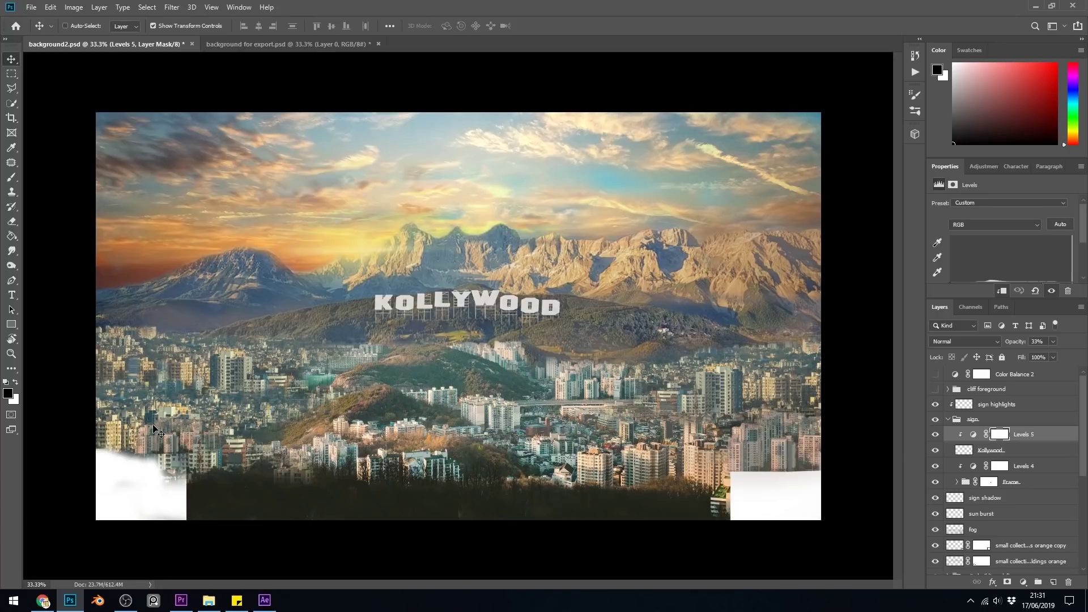
# Hide the sign highlights layer and compare the picture with and without the sign group, leaving the group visible
pyautogui.click(935, 419)
pyautogui.click(935, 419)
pyautogui.click(935, 406)
pyautogui.click(936, 420)
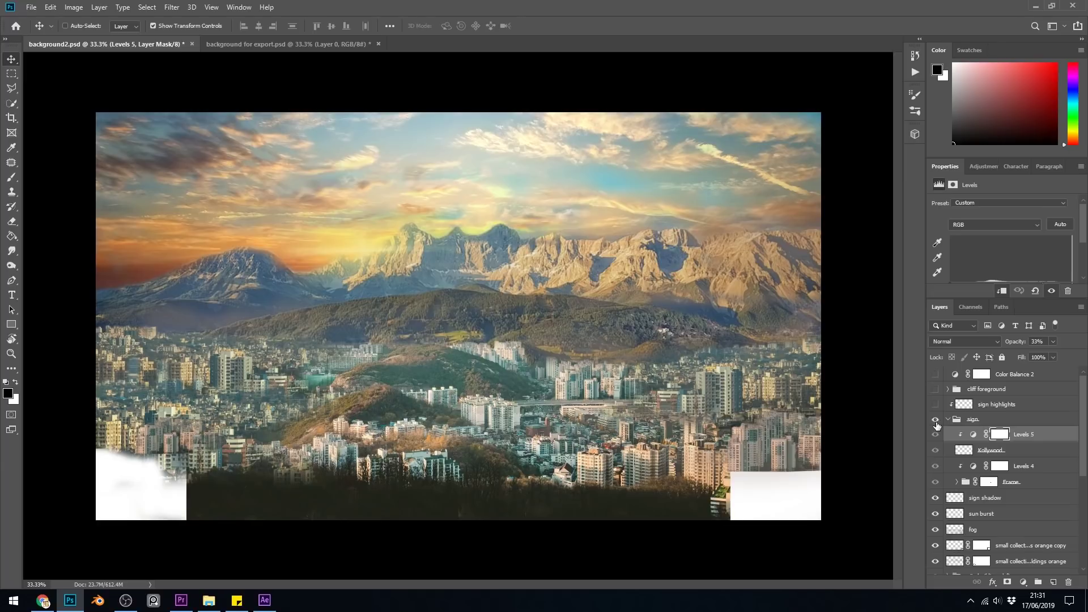
pyautogui.click(935, 419)
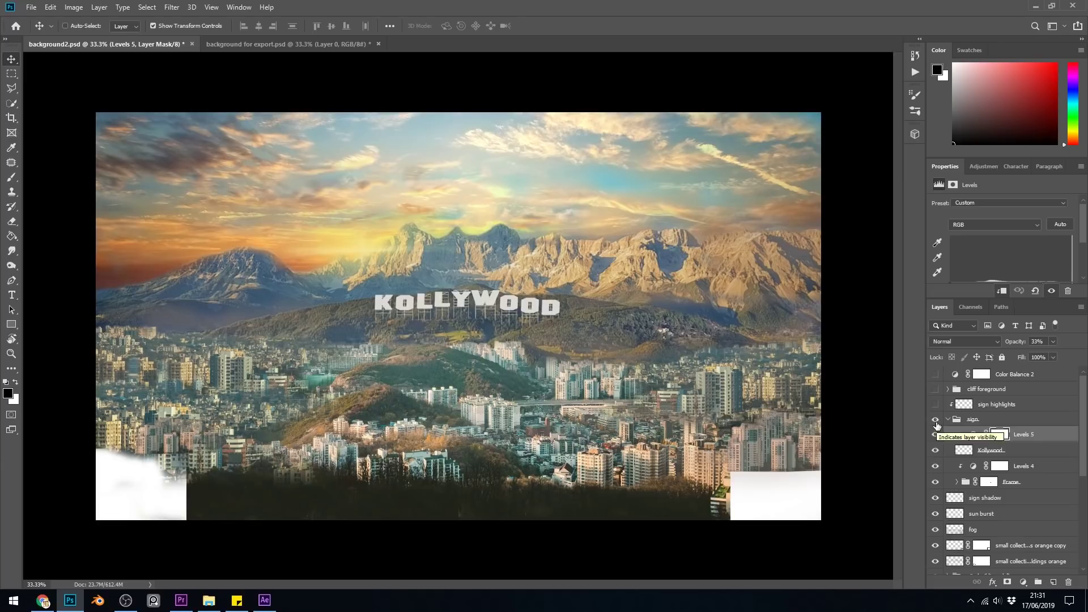
pyautogui.click(935, 421)
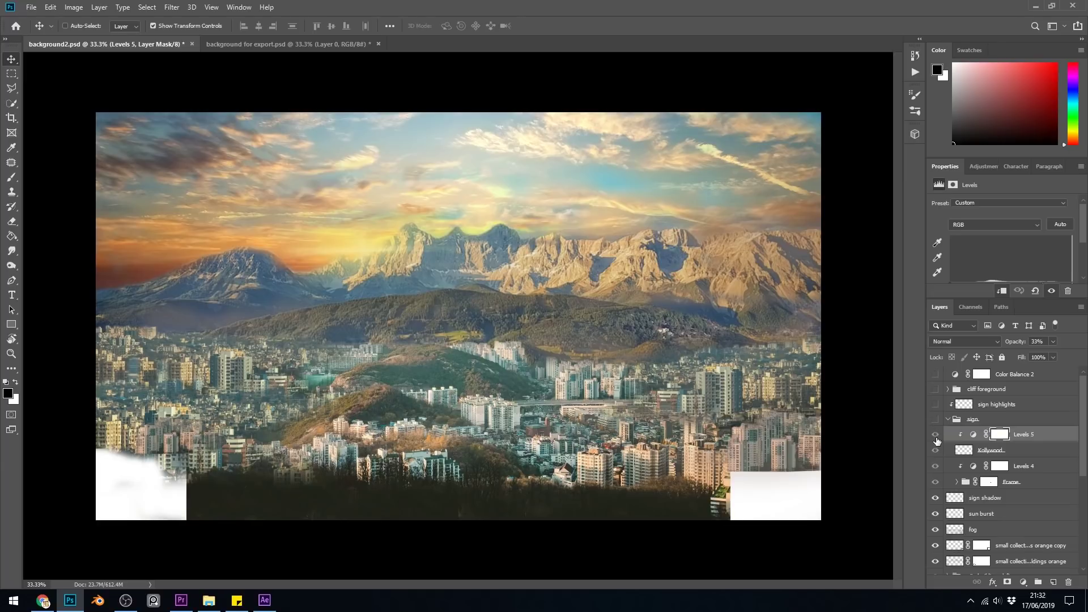
pyautogui.click(935, 420)
# Hide the Levels 5, Kollywood, Levels 4 and Frame entries inside the sign group
pyautogui.click(935, 433)
pyautogui.click(935, 450)
pyautogui.click(935, 450)
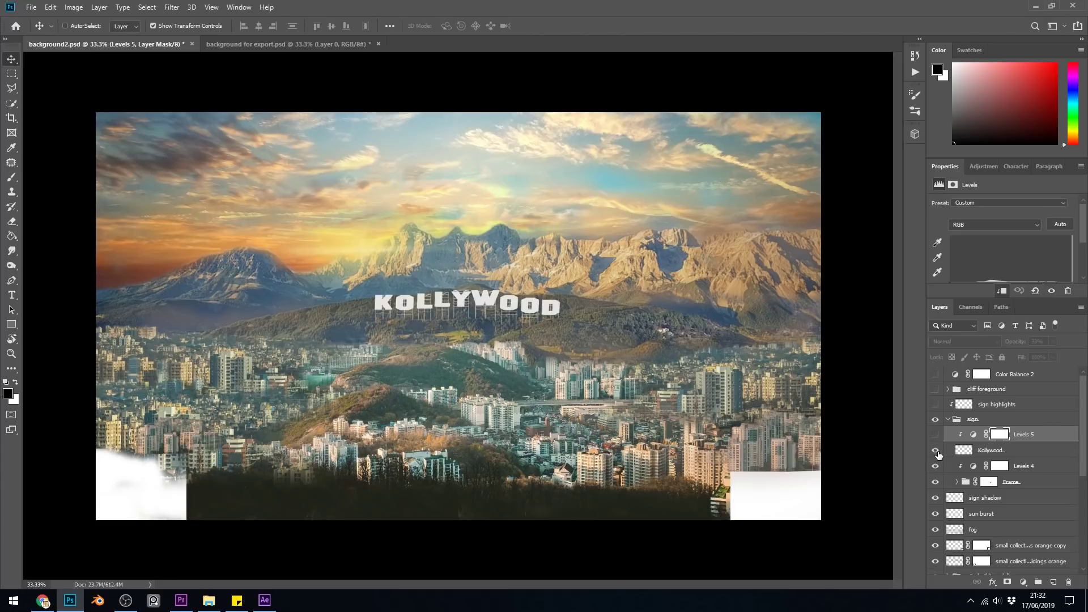
pyautogui.click(935, 449)
pyautogui.click(936, 467)
pyautogui.click(935, 420)
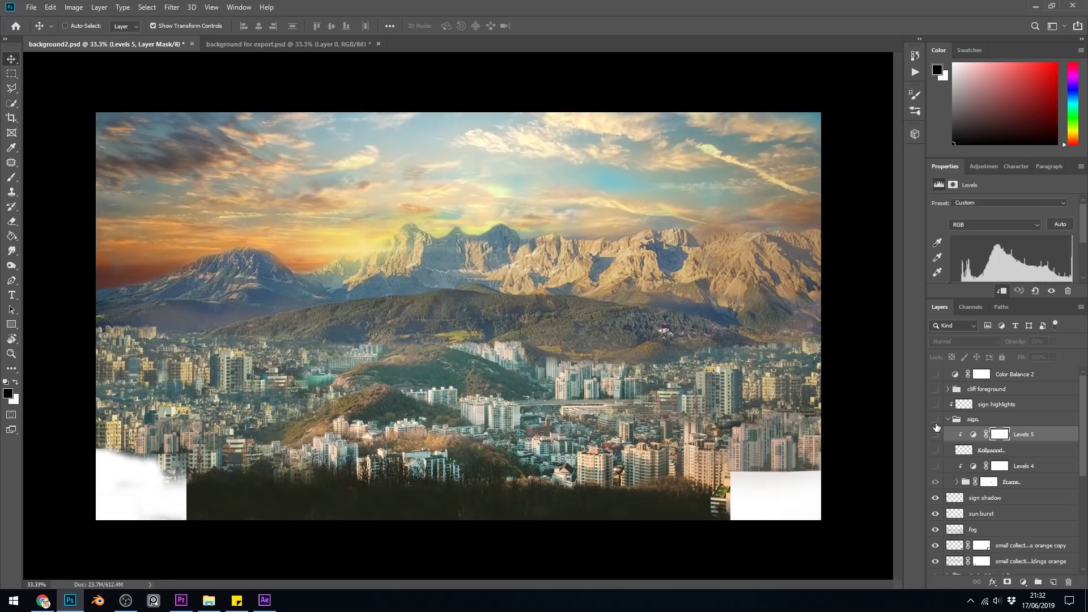
pyautogui.click(936, 482)
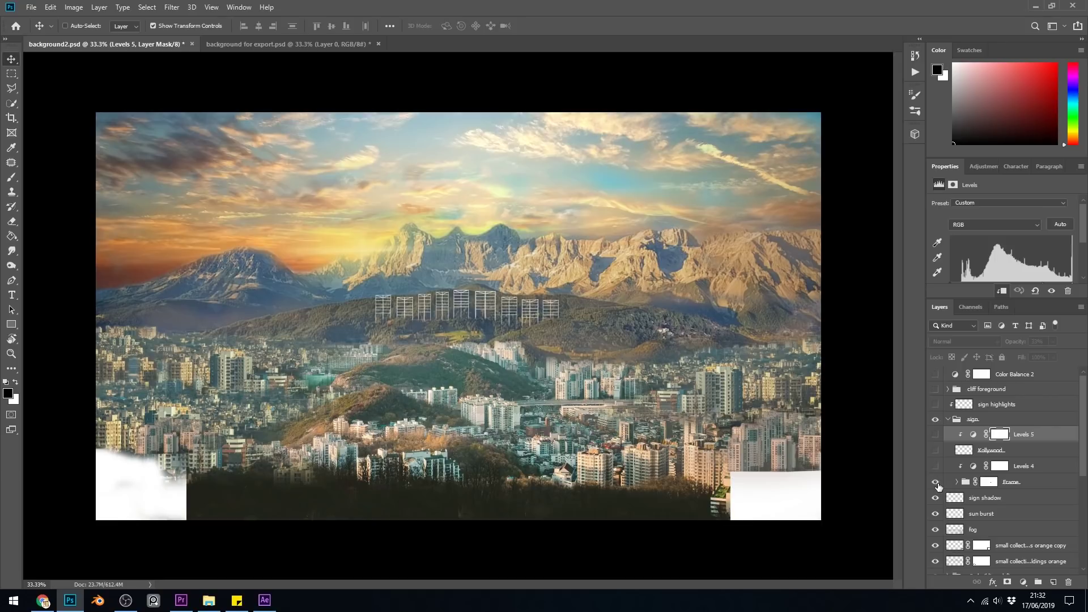
pyautogui.click(936, 482)
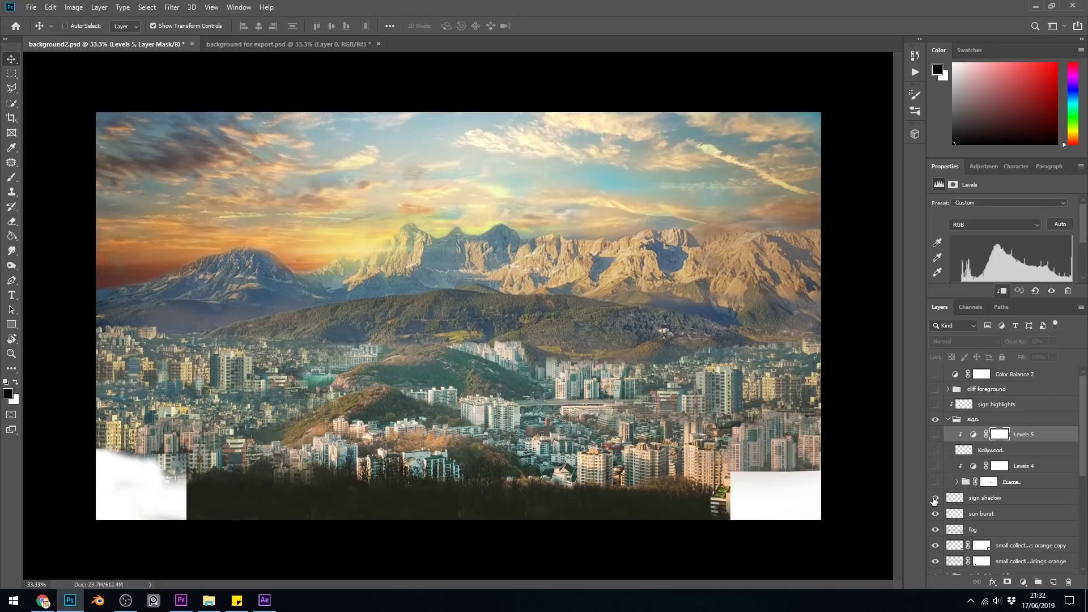
# Hide the sign shadow, sun burst and fog layers, comparing the picture with and without the fog
pyautogui.click(935, 498)
pyautogui.click(936, 514)
pyautogui.click(935, 514)
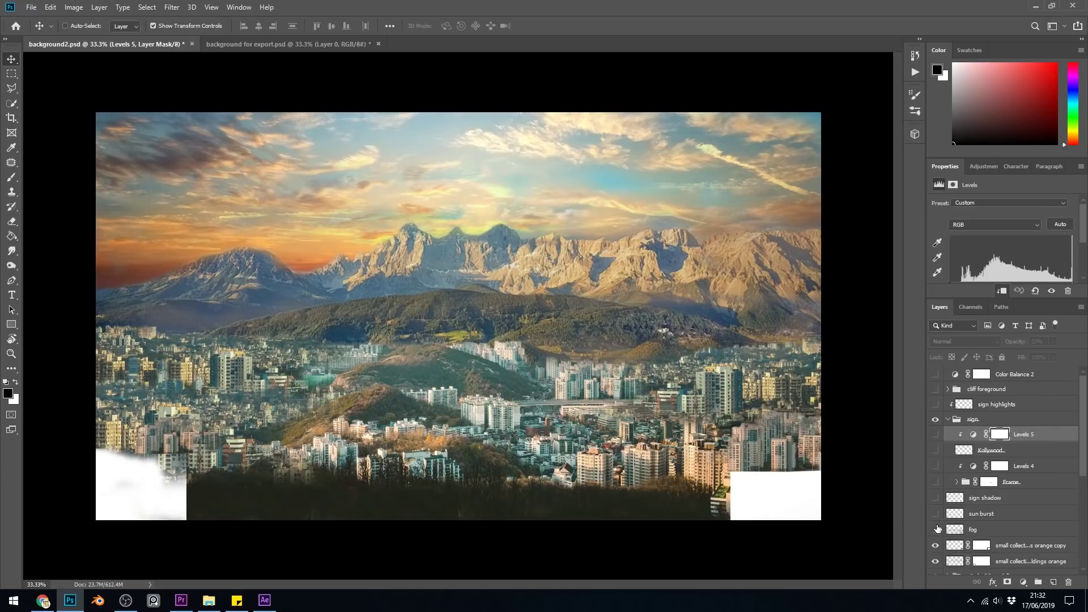
pyautogui.click(934, 530)
pyautogui.click(935, 531)
pyautogui.click(935, 531)
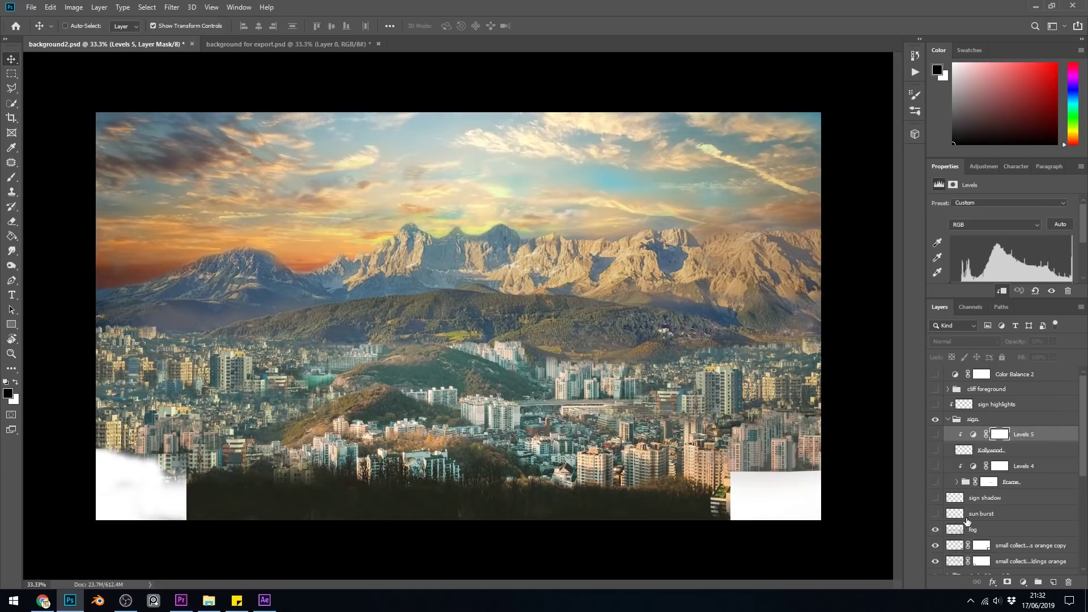
pyautogui.scroll(-3, 968, 521)
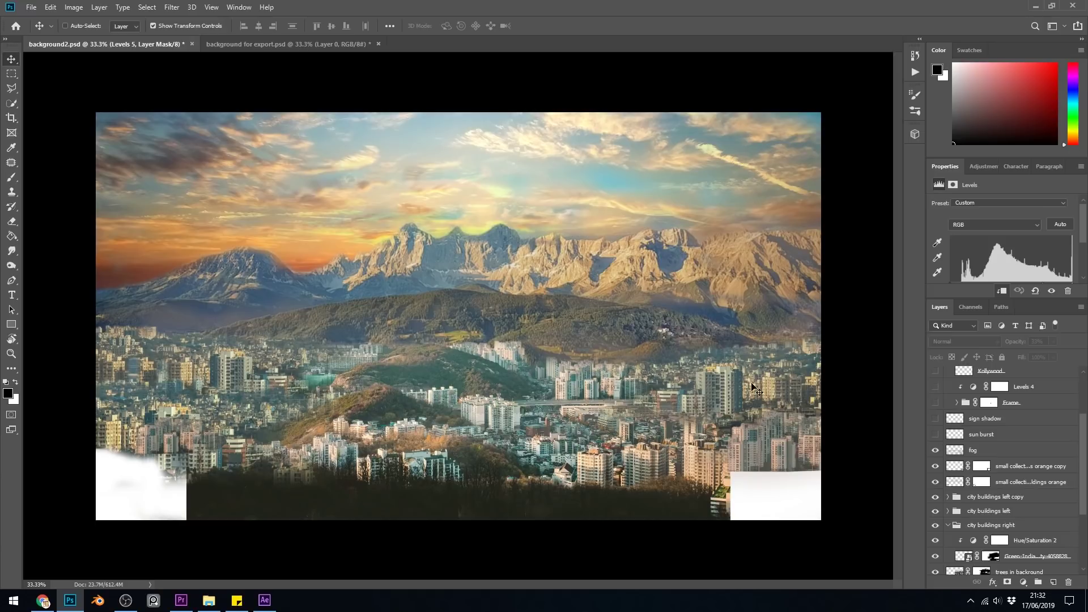
pyautogui.click(935, 450)
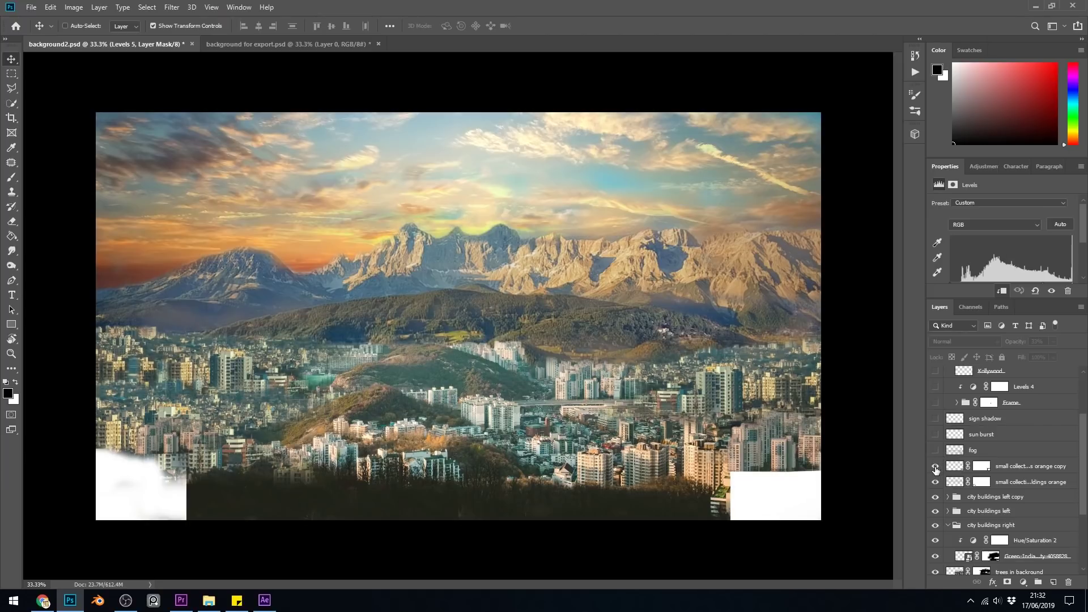
# Hide the small orange buildings layer and its copy, comparing the lower city corners with and without them
pyautogui.click(935, 466)
pyautogui.click(935, 467)
pyautogui.click(935, 470)
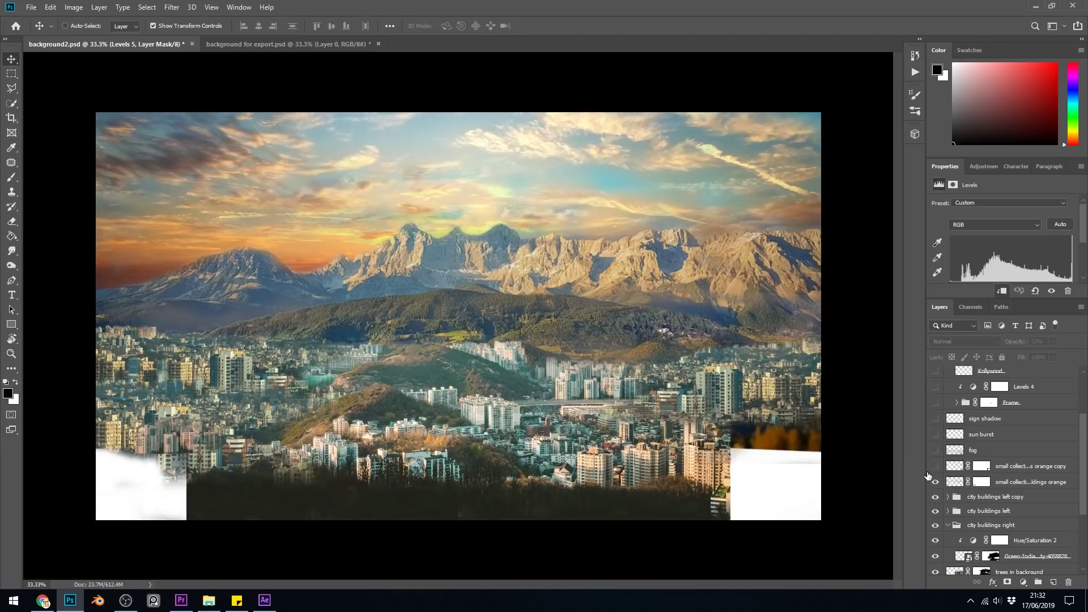
pyautogui.click(936, 482)
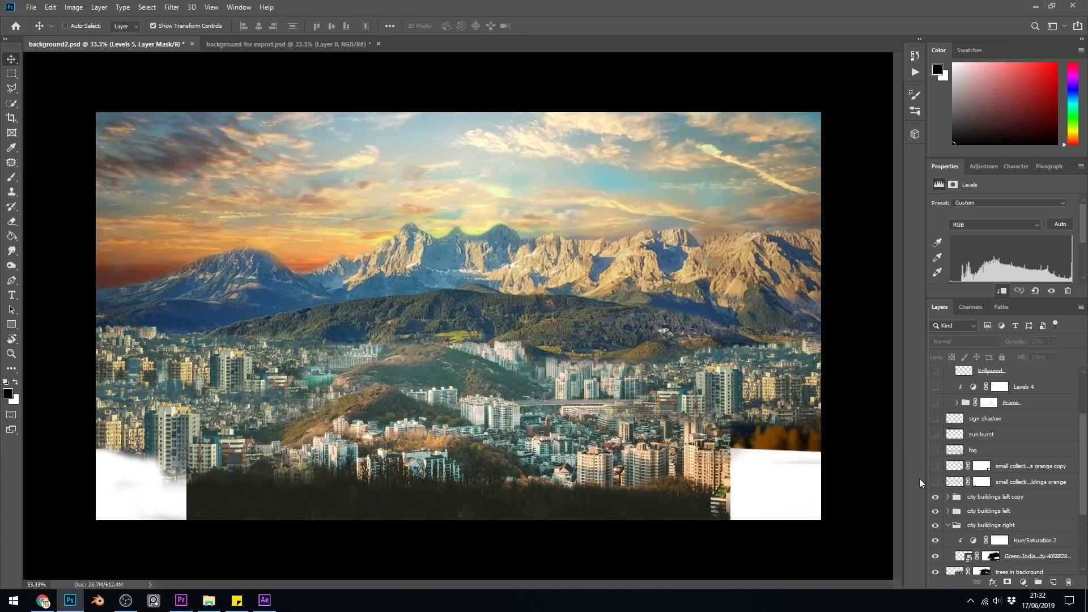
pyautogui.click(936, 482)
pyautogui.click(936, 482)
pyautogui.click(935, 482)
pyautogui.click(935, 482)
pyautogui.click(935, 482)
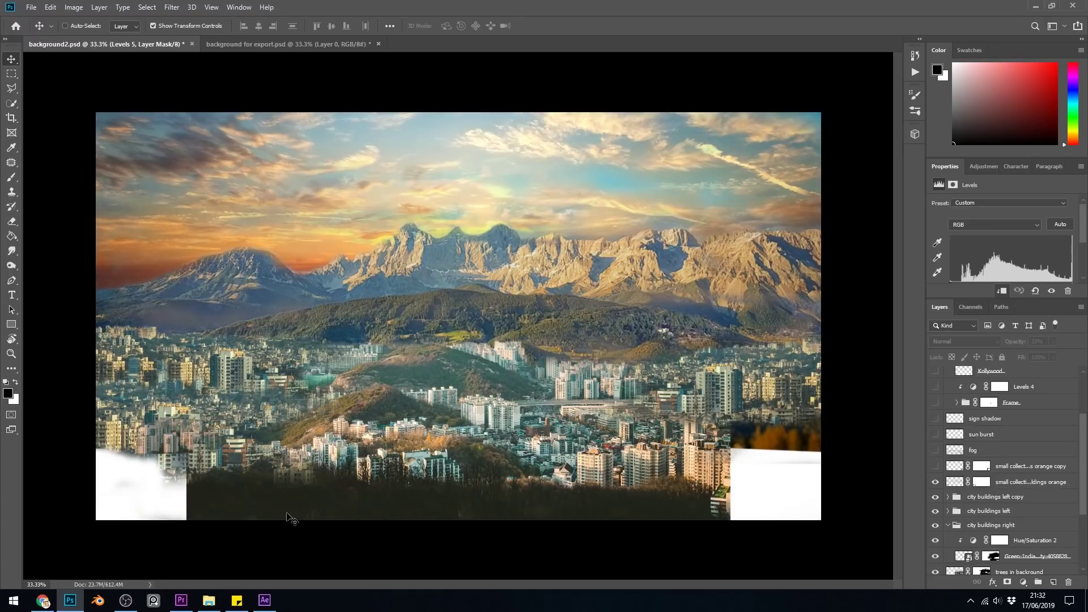
pyautogui.click(935, 482)
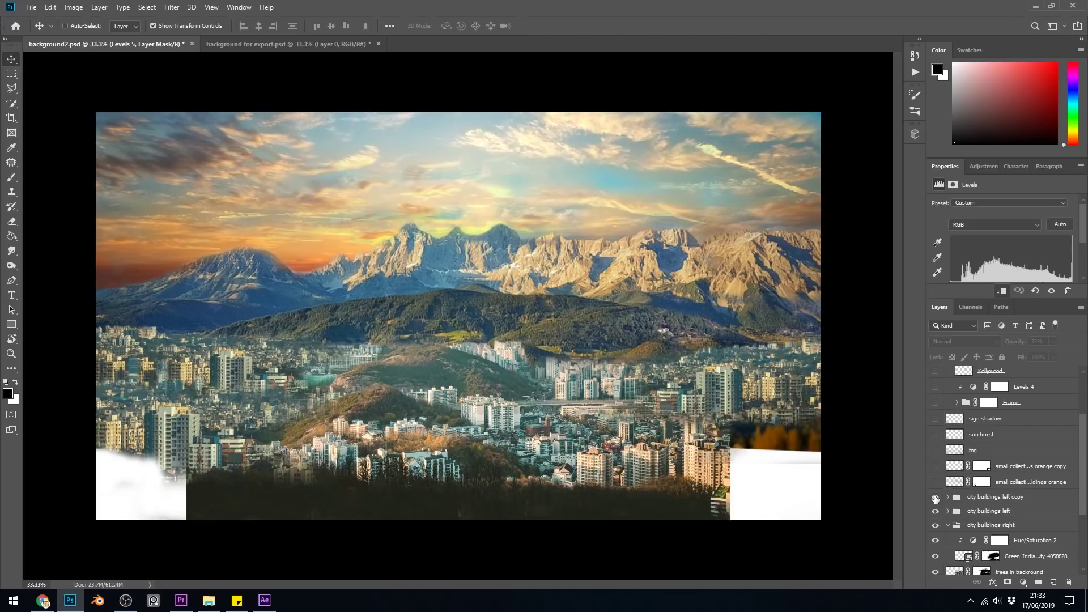
# Hide the city buildings left copy, left and right groups, the trees in background layer and the middle city with hills group
pyautogui.click(935, 497)
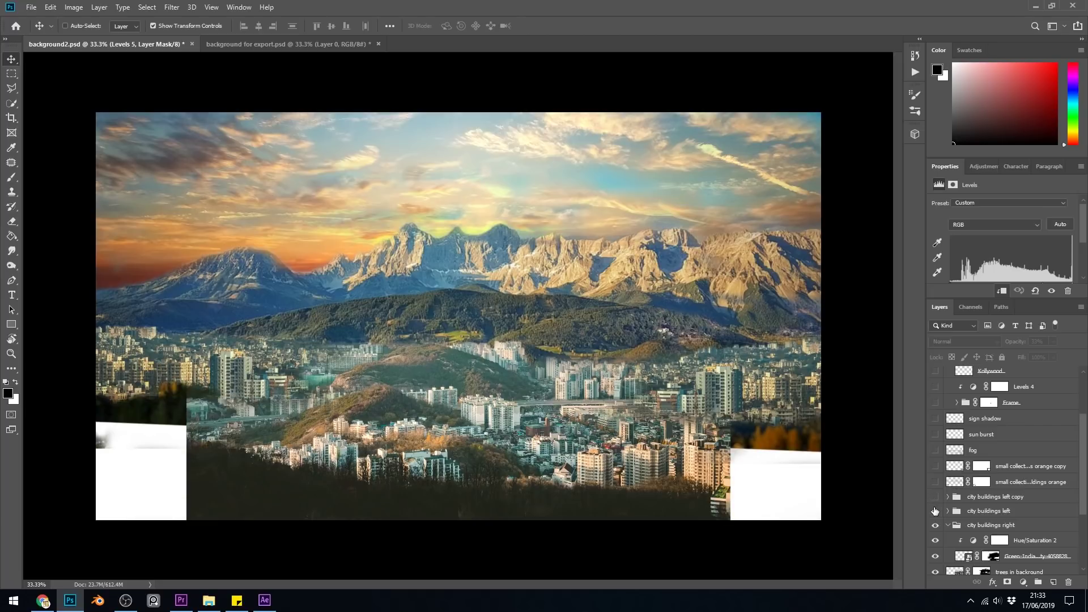
pyautogui.click(935, 511)
pyautogui.click(935, 525)
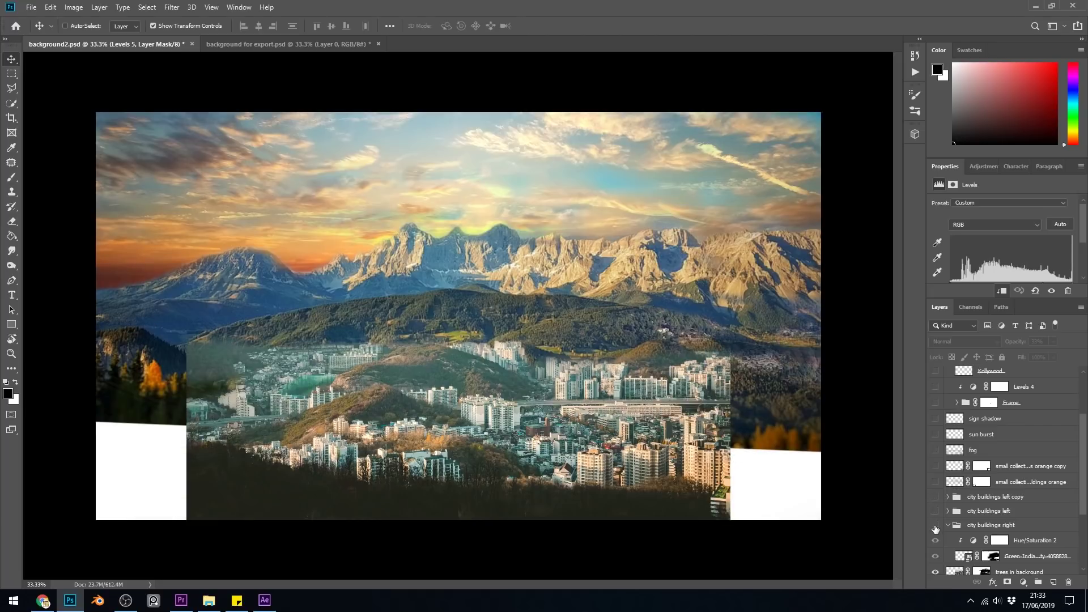
pyautogui.click(935, 541)
pyautogui.scroll(-1, 940, 527)
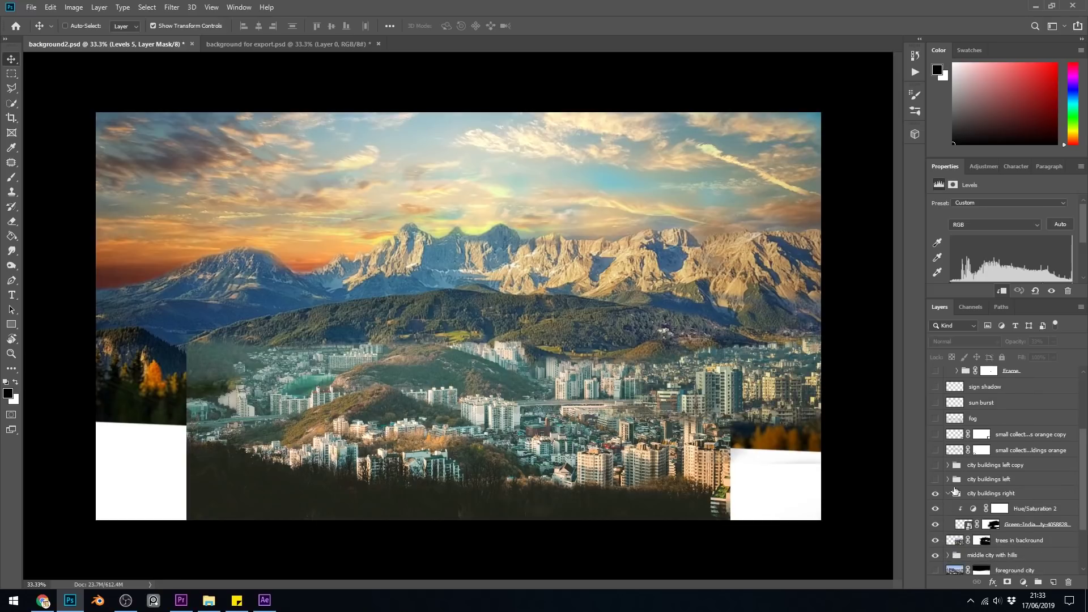
pyautogui.click(934, 508)
pyautogui.scroll(-1, 999, 486)
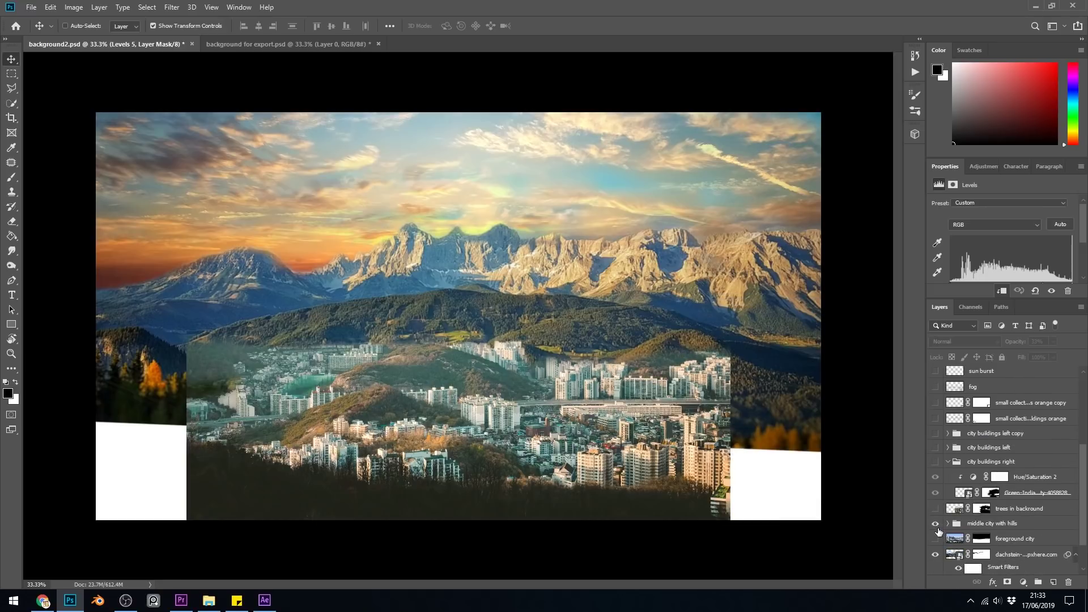
pyautogui.click(935, 524)
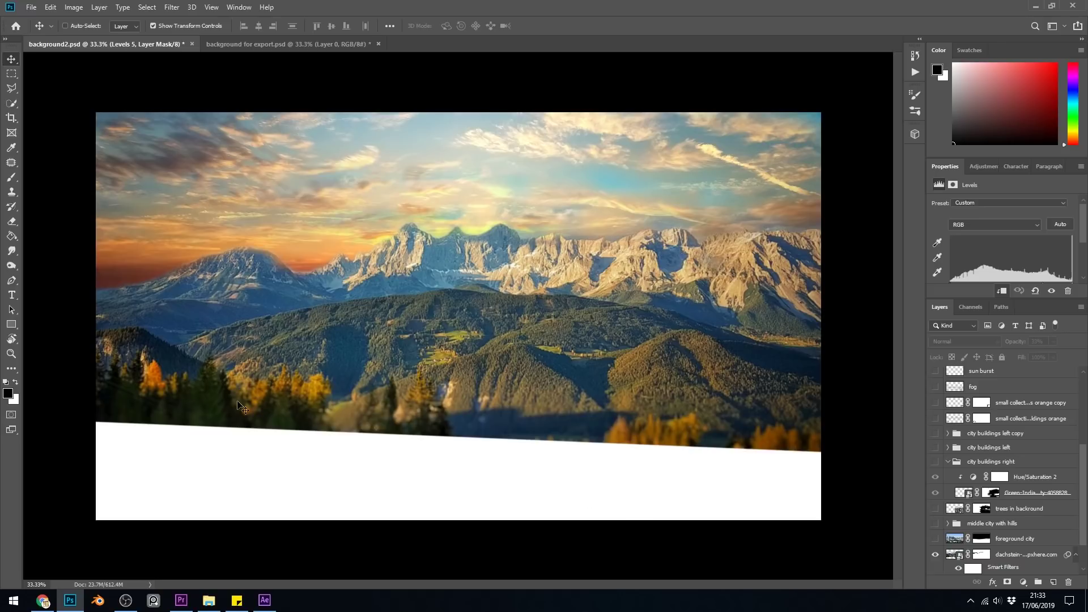
# Compare the background with and without the dachstein mountain photo layer, leaving the layer visible
pyautogui.click(935, 555)
pyautogui.click(935, 555)
pyautogui.click(935, 555)
pyautogui.click(935, 554)
# In background for export.psd, compare the image with and without cliff foreground, and hide Layer 0 to isolate the cliff
pyautogui.click(233, 45)
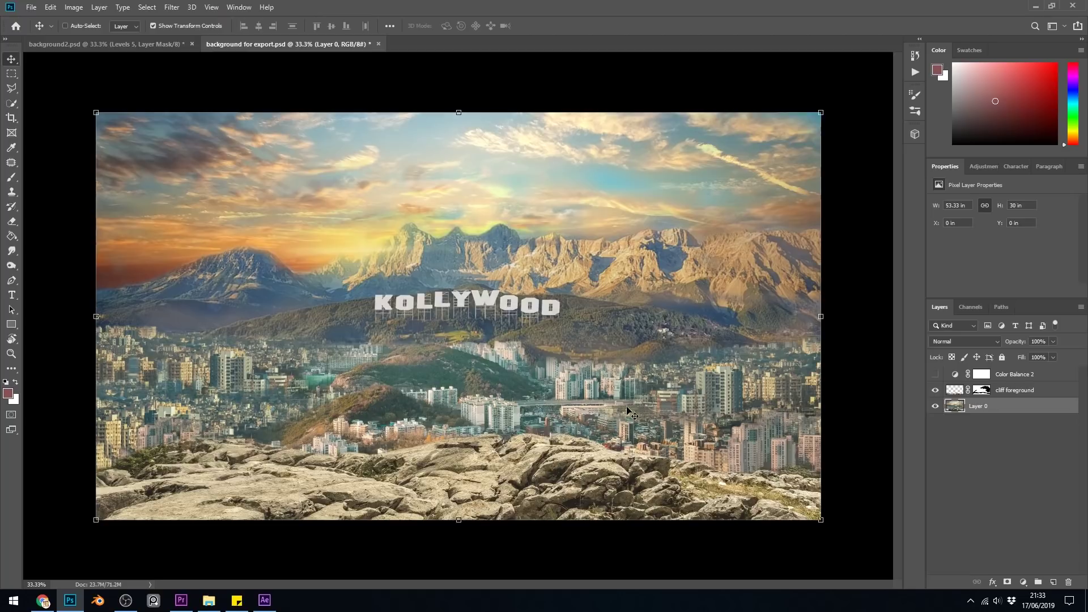
pyautogui.click(935, 390)
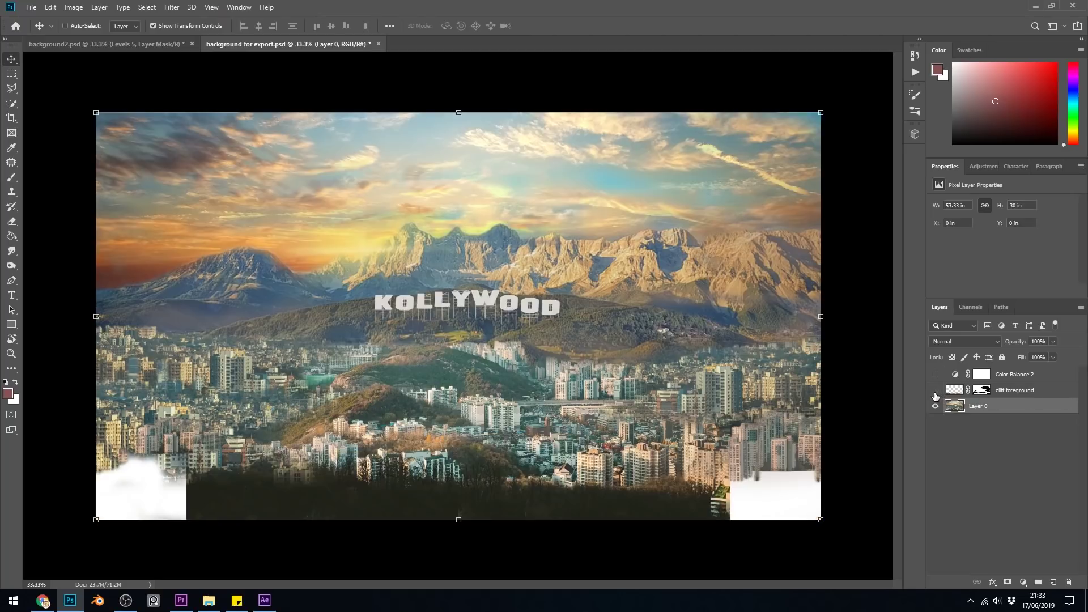
pyautogui.click(934, 391)
pyautogui.click(935, 406)
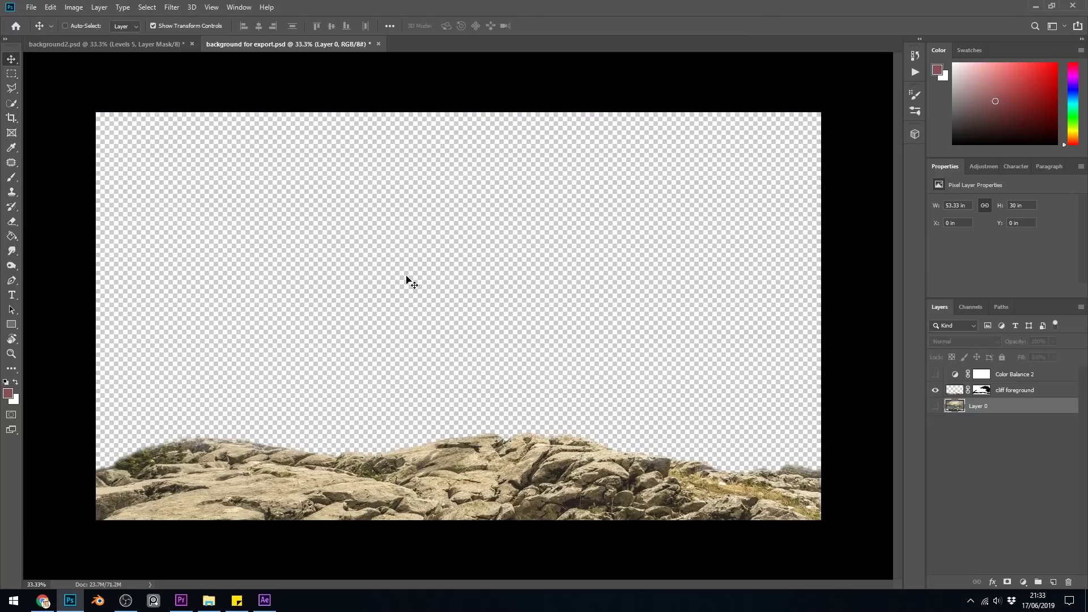
# Switch to After Effects and compare Comp 1 with and without the Layer 0 background and Pre-comp 1
pyautogui.click(264, 600)
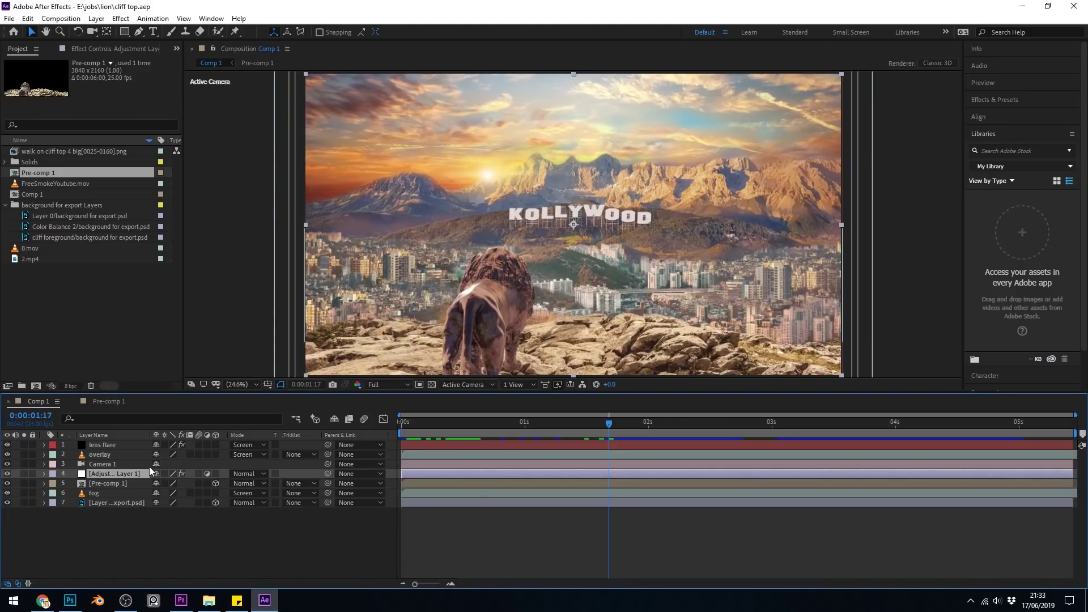
pyautogui.click(9, 503)
pyautogui.click(9, 503)
pyautogui.click(7, 483)
pyautogui.click(7, 484)
pyautogui.click(8, 483)
pyautogui.click(8, 483)
# Move the playhead to 0:00:01:04 and compare the shot with and without the overlay layer
pyautogui.moveTo(405, 424); pyautogui.dragTo(545, 420)
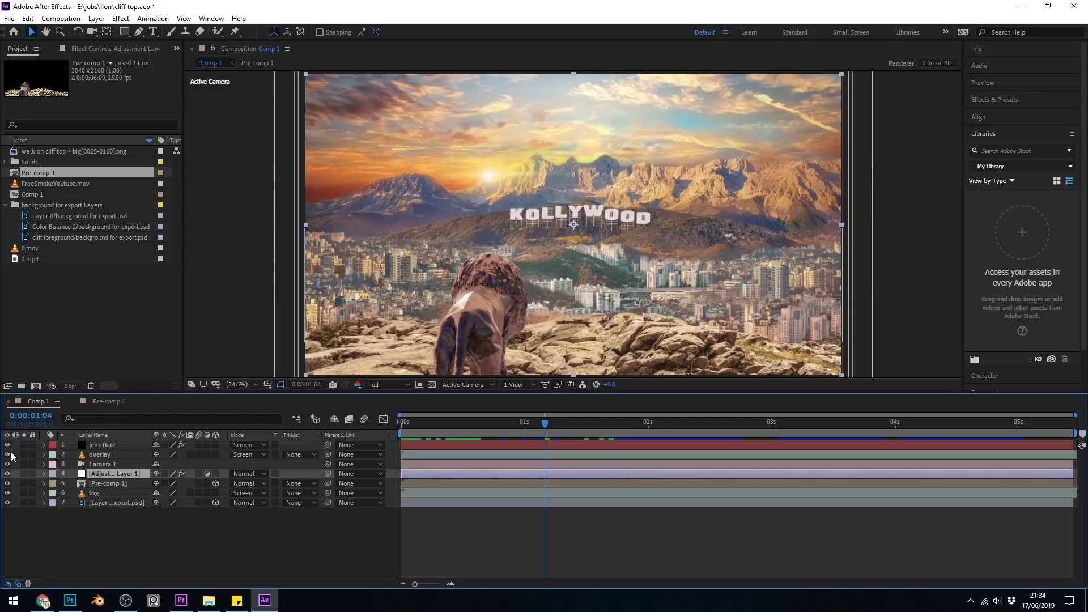
pyautogui.click(8, 454)
pyautogui.click(8, 454)
pyautogui.click(8, 455)
pyautogui.click(8, 454)
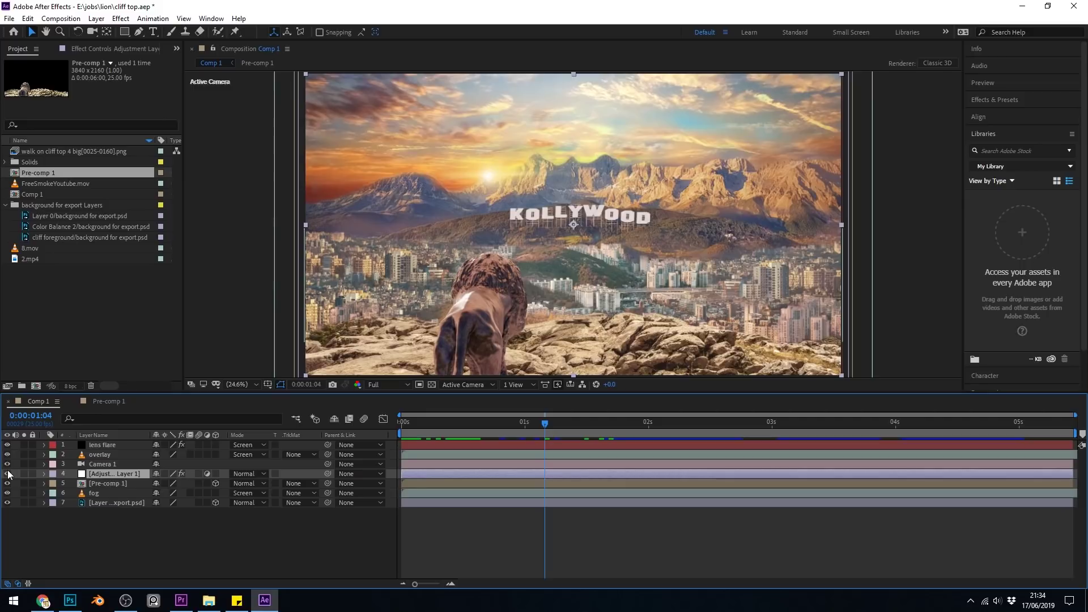
# Compare the shot with and without Adjustment Layer 1 and the fog layer, leaving both visible
pyautogui.click(8, 474)
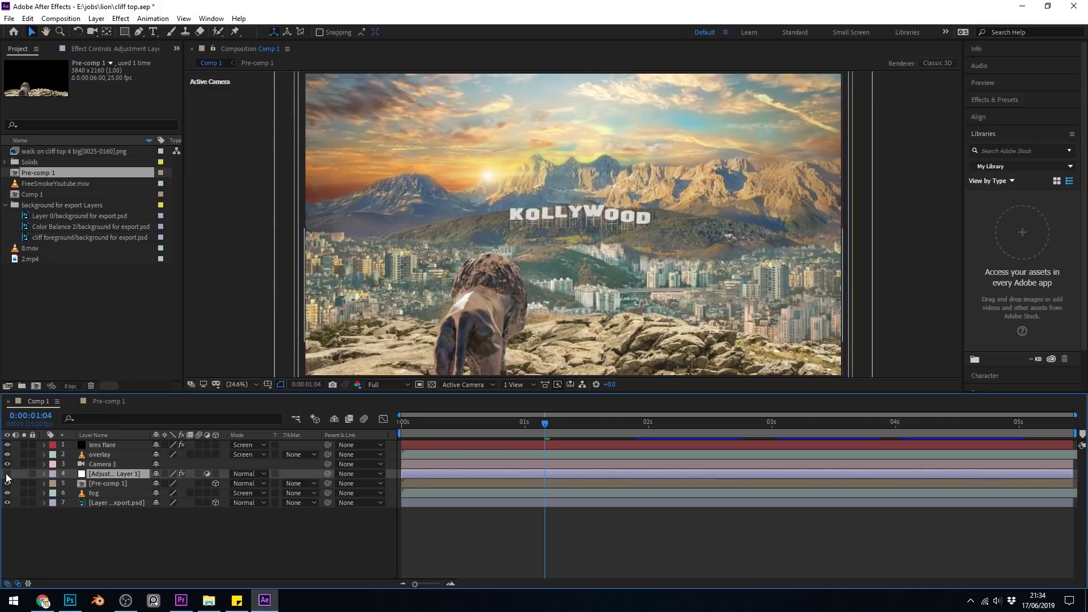
pyautogui.click(7, 474)
pyautogui.click(7, 474)
pyautogui.click(8, 475)
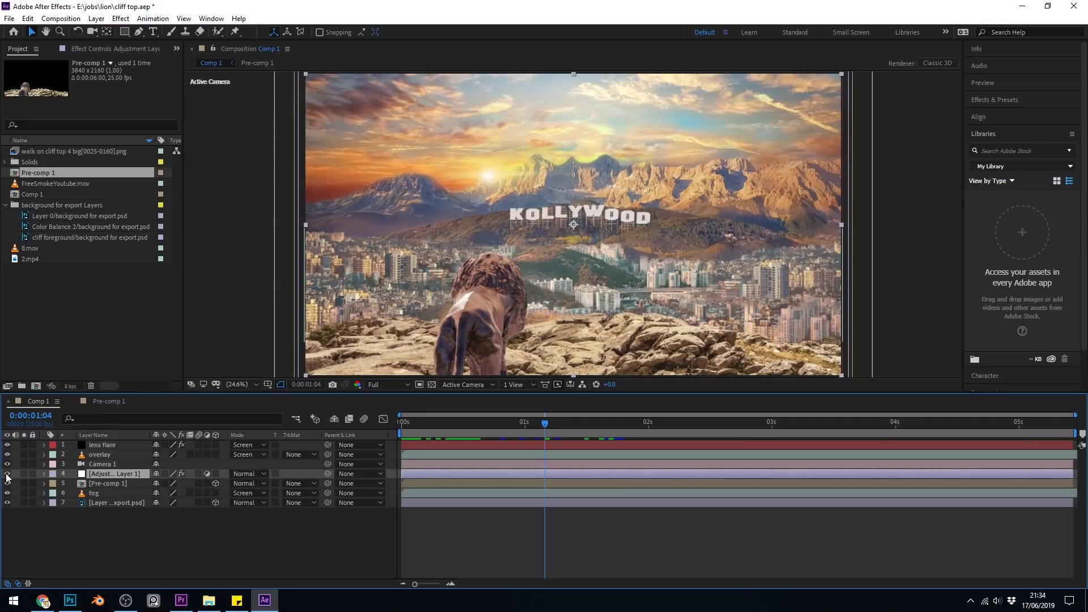
pyautogui.click(8, 473)
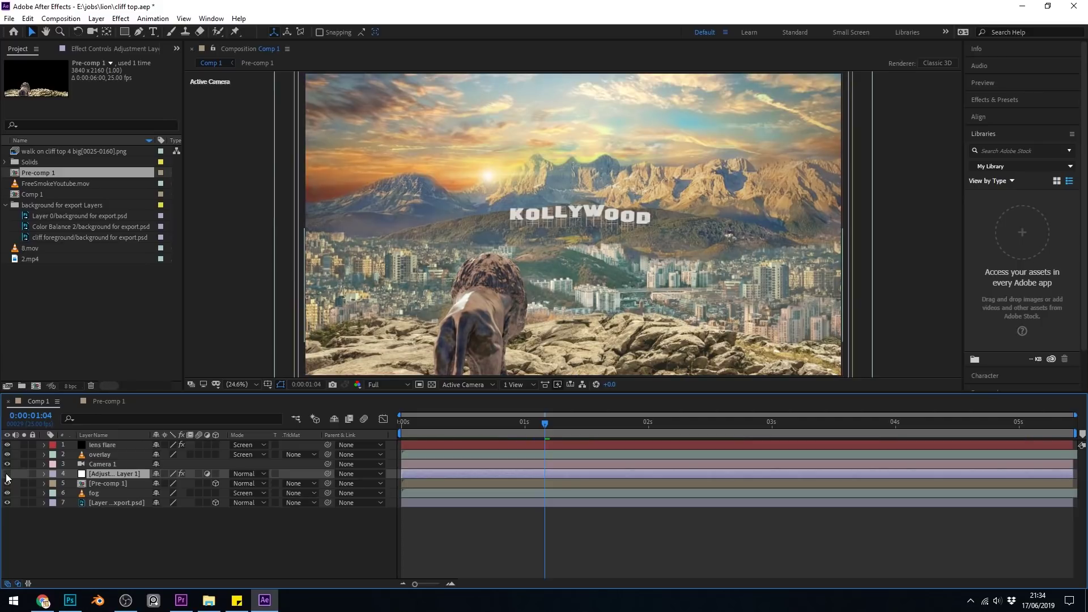
pyautogui.click(7, 475)
pyautogui.click(7, 493)
pyautogui.click(7, 494)
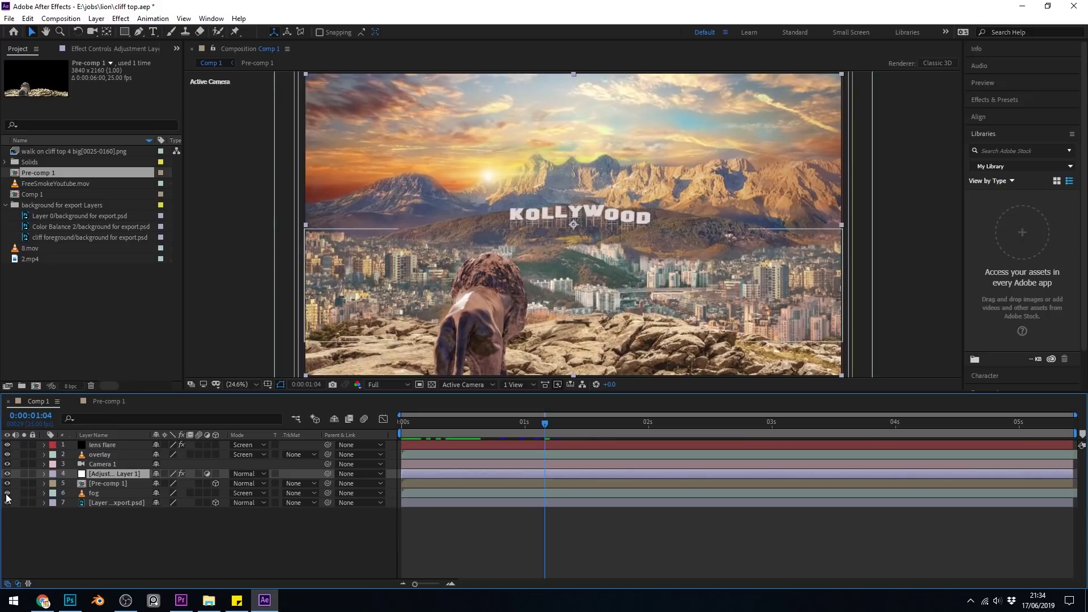